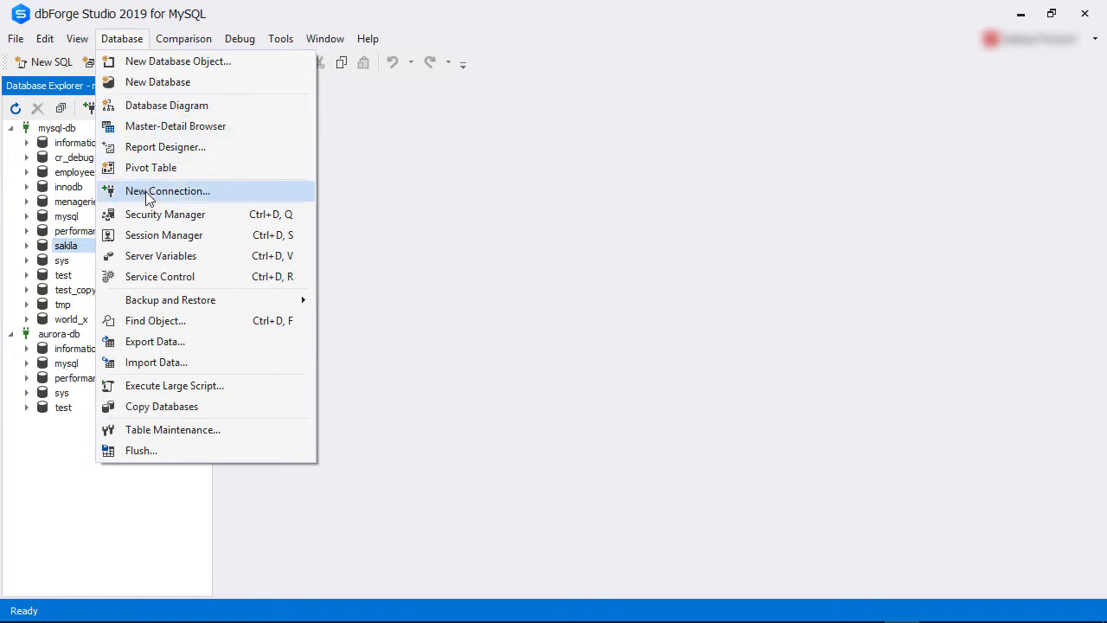
Start copying databases with mysql-db as the source server and aurora-db as the target server.
{"action": "left_click", "coordinate": [141, 407]}
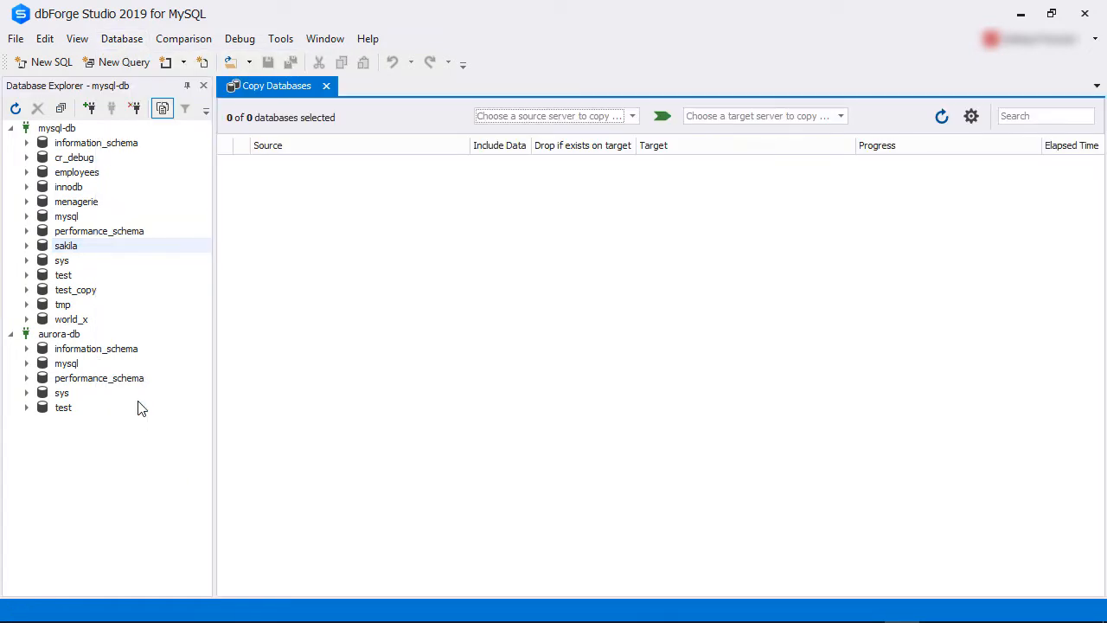
{"action": "left_click", "coordinate": [634, 116]}
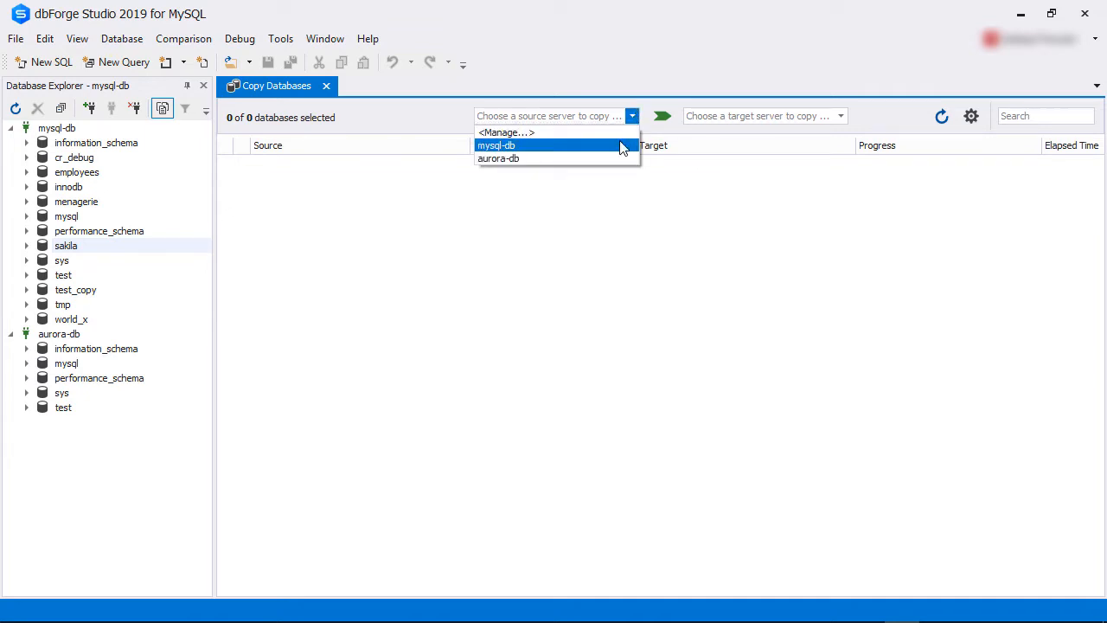
{"action": "left_click", "coordinate": [623, 147]}
{"action": "left_click", "coordinate": [839, 117]}
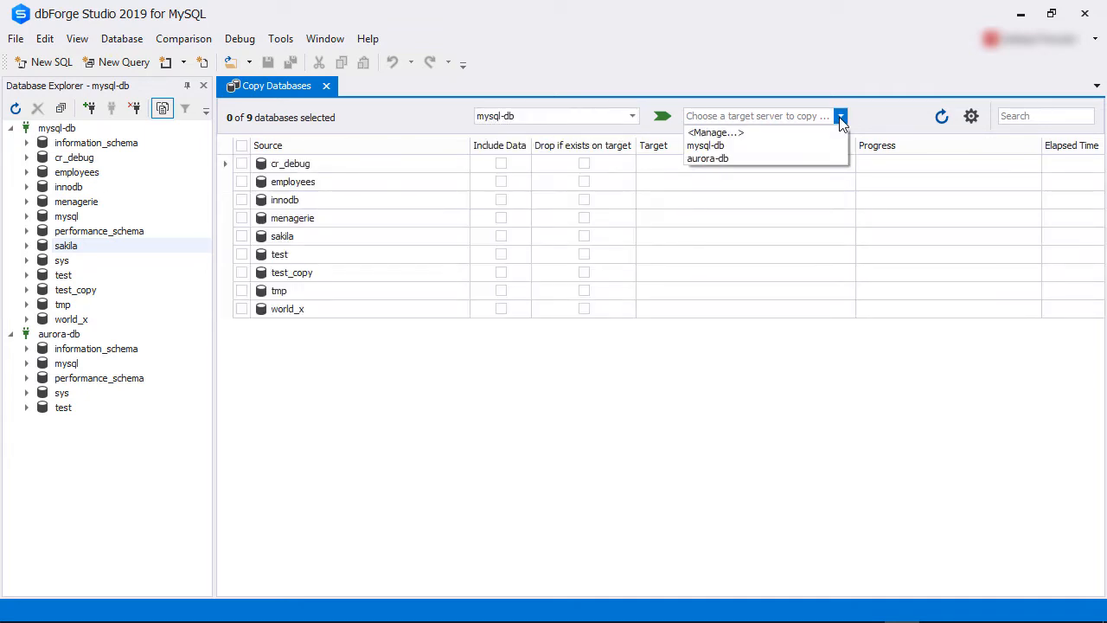
{"action": "left_click", "coordinate": [817, 159]}
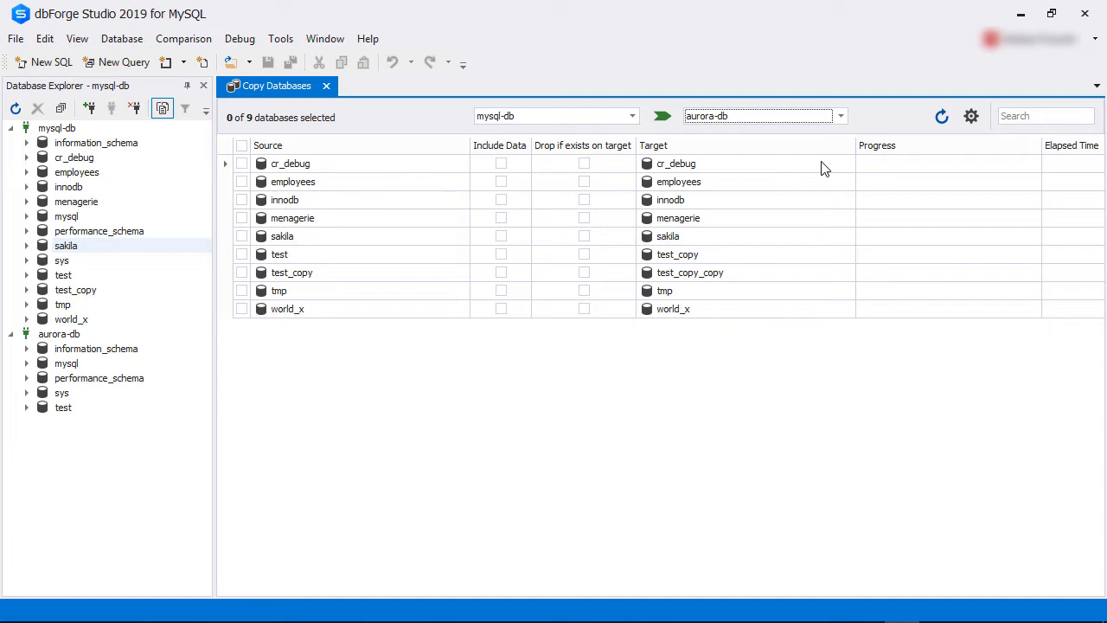
Mark the sakila database for copying, including its data and dropping it if it exists on the target.
{"action": "left_click", "coordinate": [242, 236]}
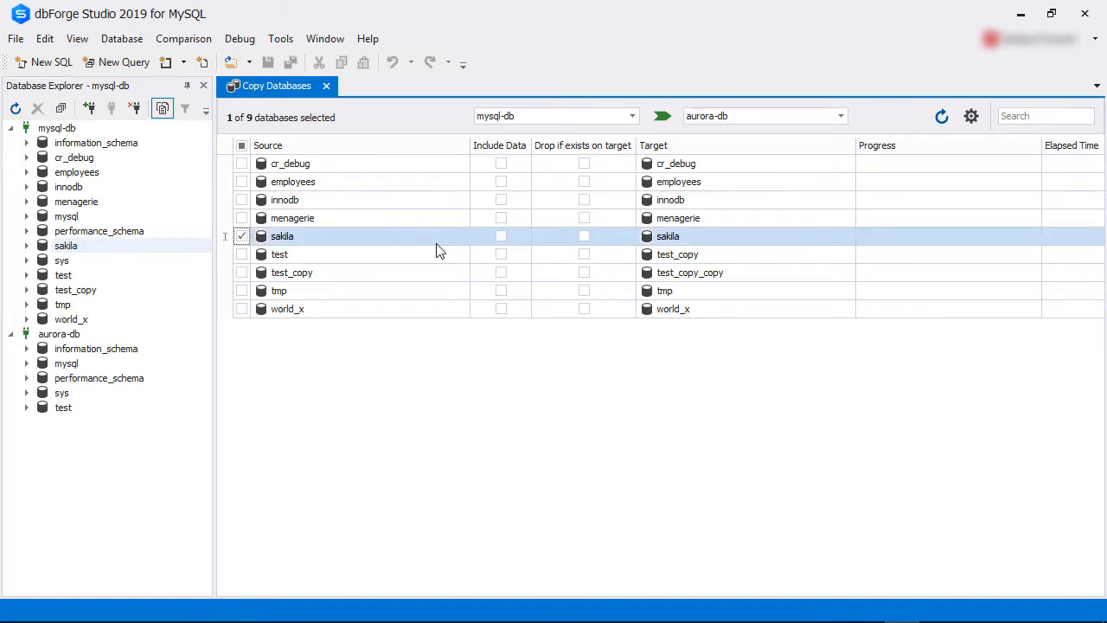
{"action": "left_click", "coordinate": [501, 237]}
{"action": "left_click", "coordinate": [583, 237]}
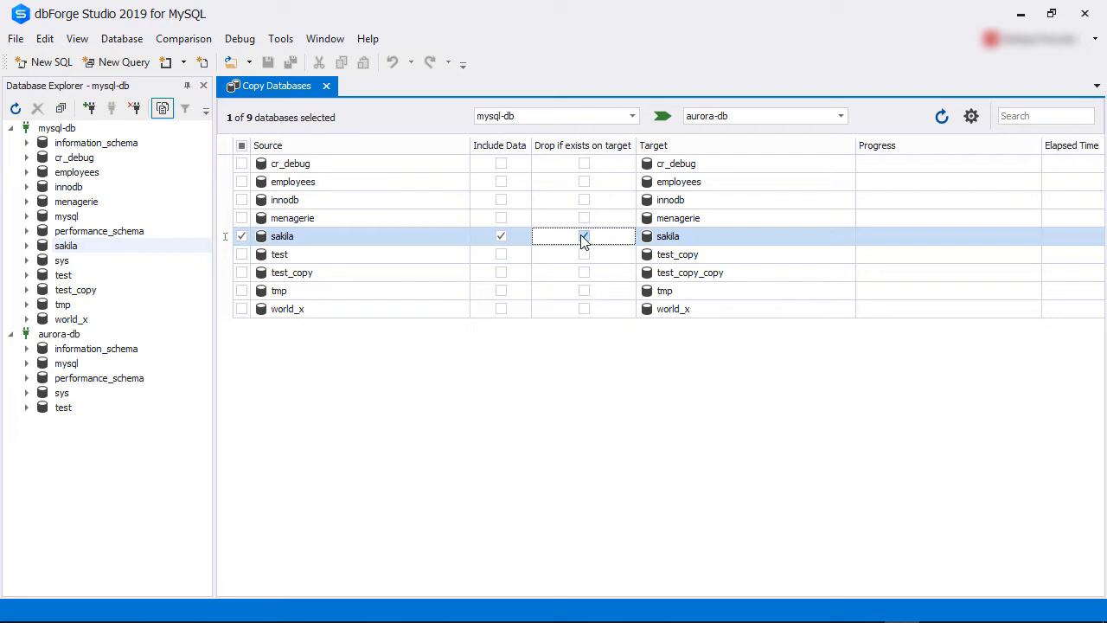
Review the copy settings for foreign keys, read locks and single transaction, accept them, and run the sakila copy to aurora-db.
{"action": "left_click", "coordinate": [967, 116]}
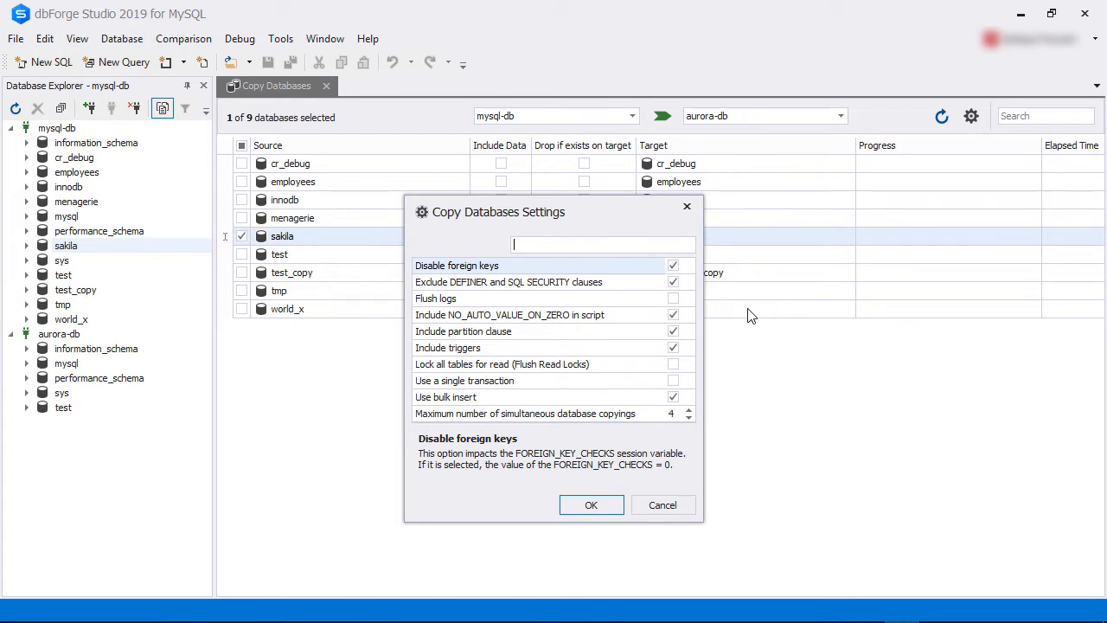
{"action": "left_click", "coordinate": [613, 268]}
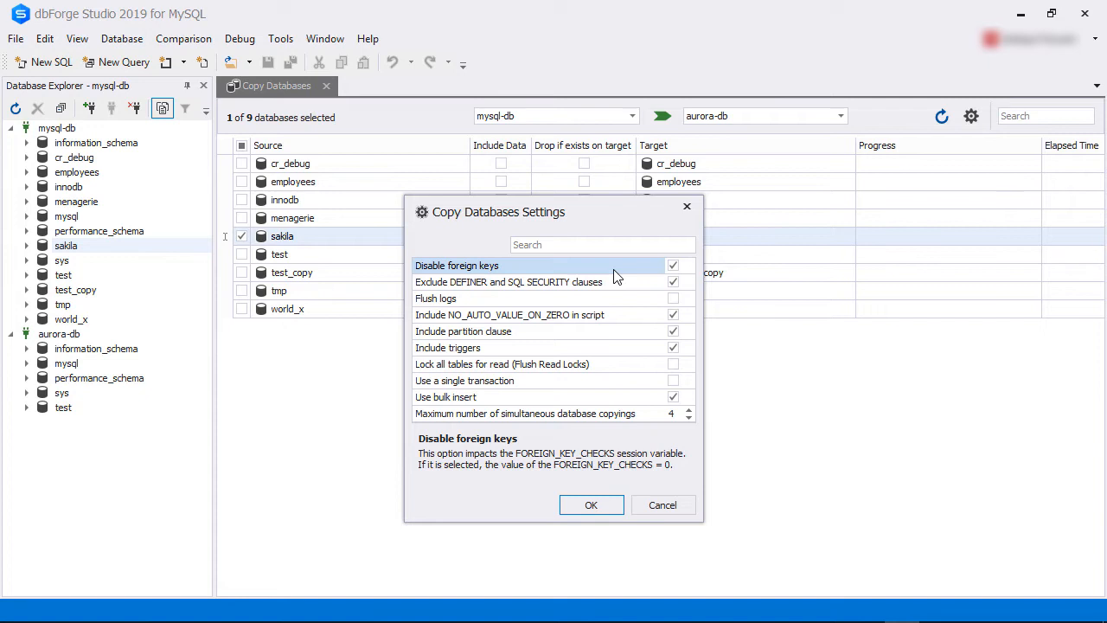
{"action": "left_click", "coordinate": [595, 365]}
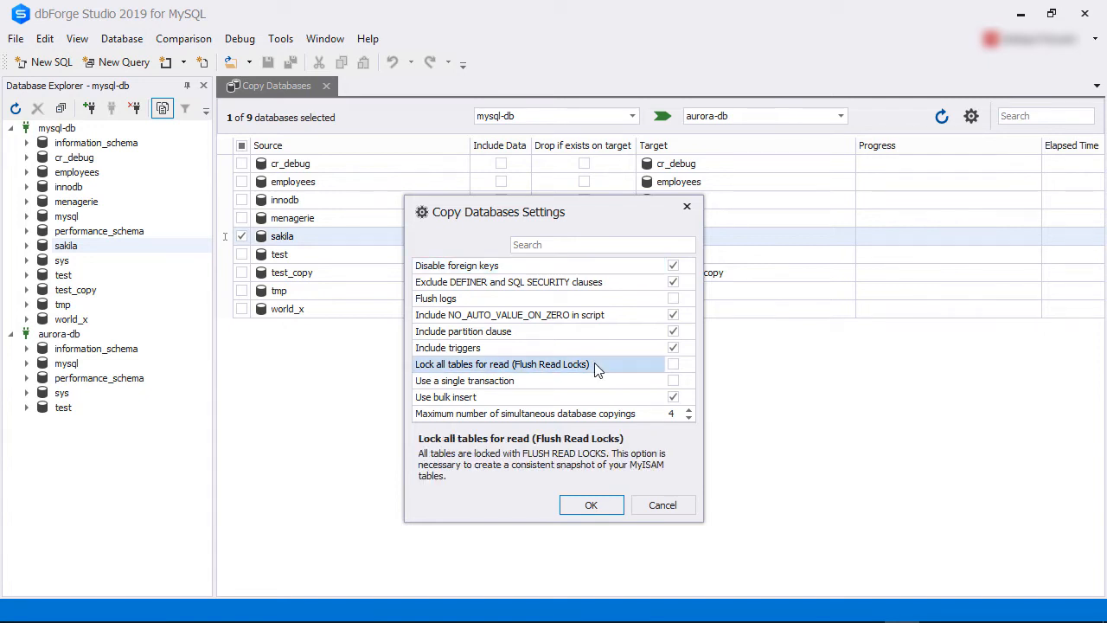
{"action": "left_click", "coordinate": [588, 383]}
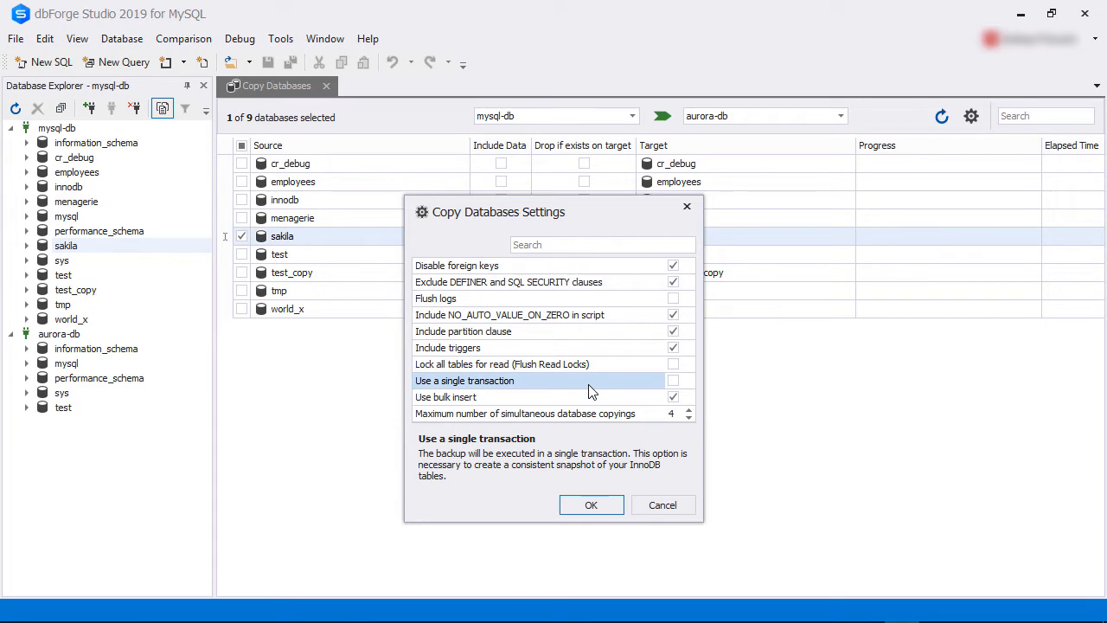
{"action": "left_click", "coordinate": [581, 509]}
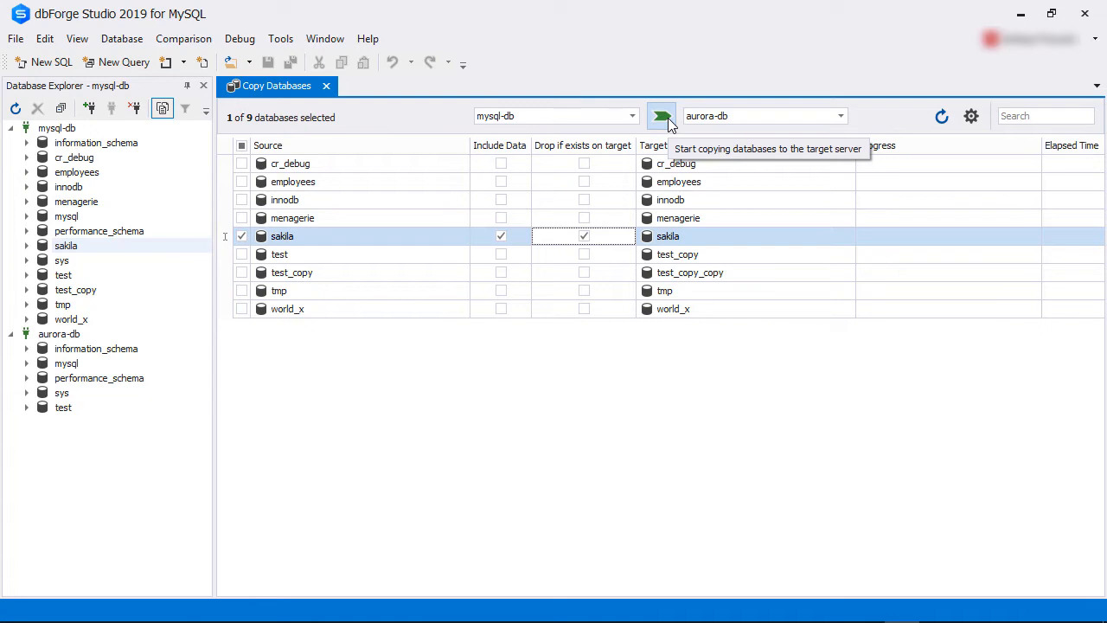
{"action": "left_click", "coordinate": [668, 117]}
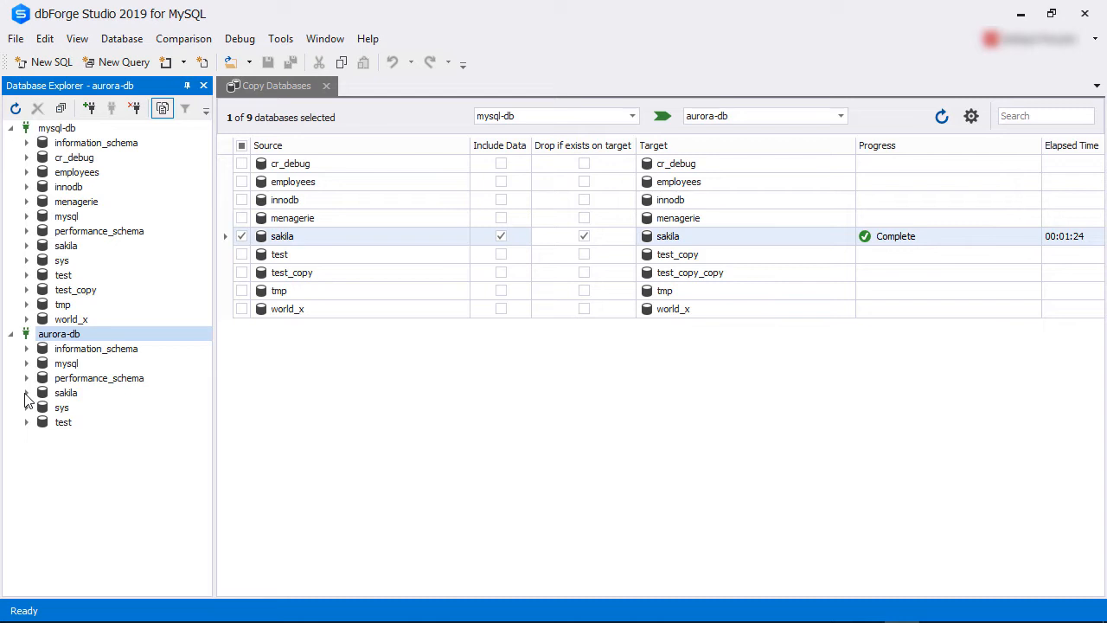
Start a database backup using the mysql-db connection and the sakila database.
{"action": "left_click", "coordinate": [122, 40]}
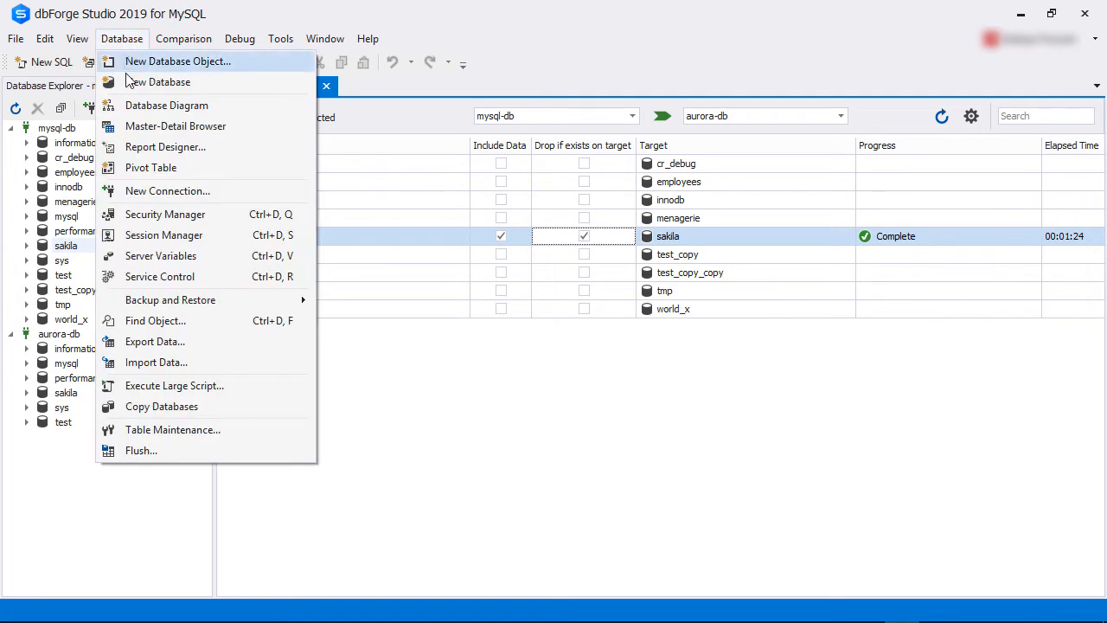
{"action": "mouse_move", "coordinate": [149, 302]}
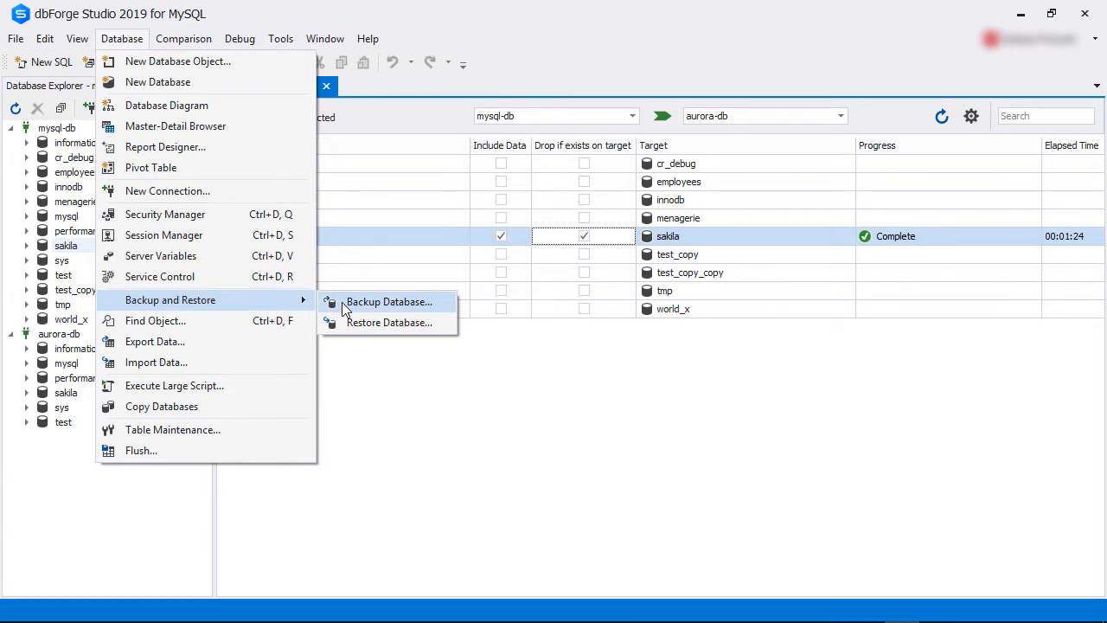
{"action": "left_click", "coordinate": [372, 303]}
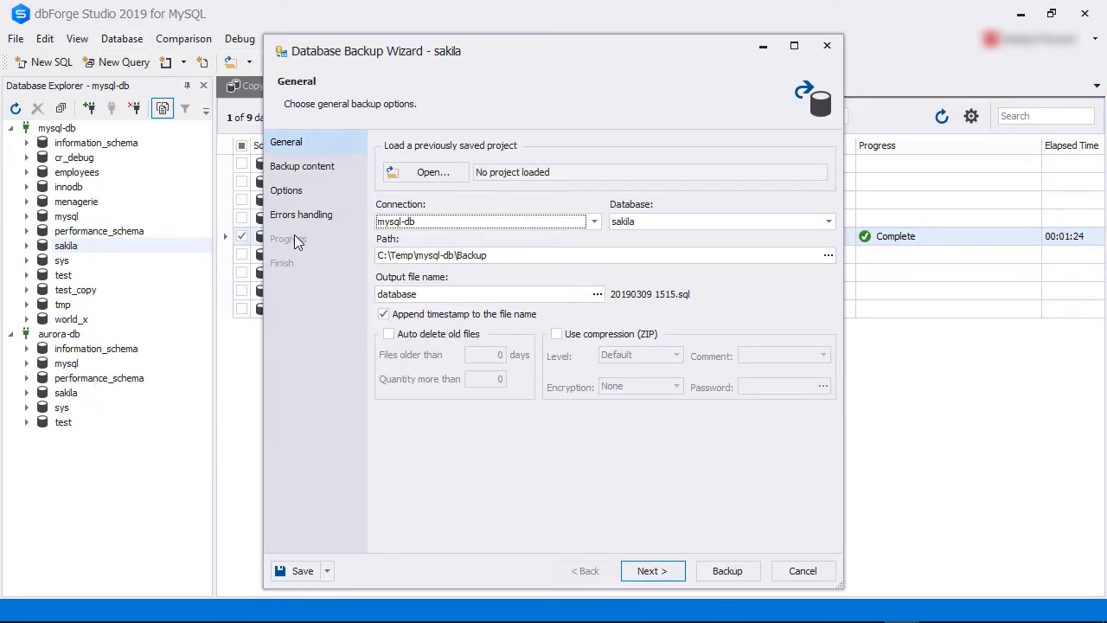
{"action": "left_click", "coordinate": [594, 221]}
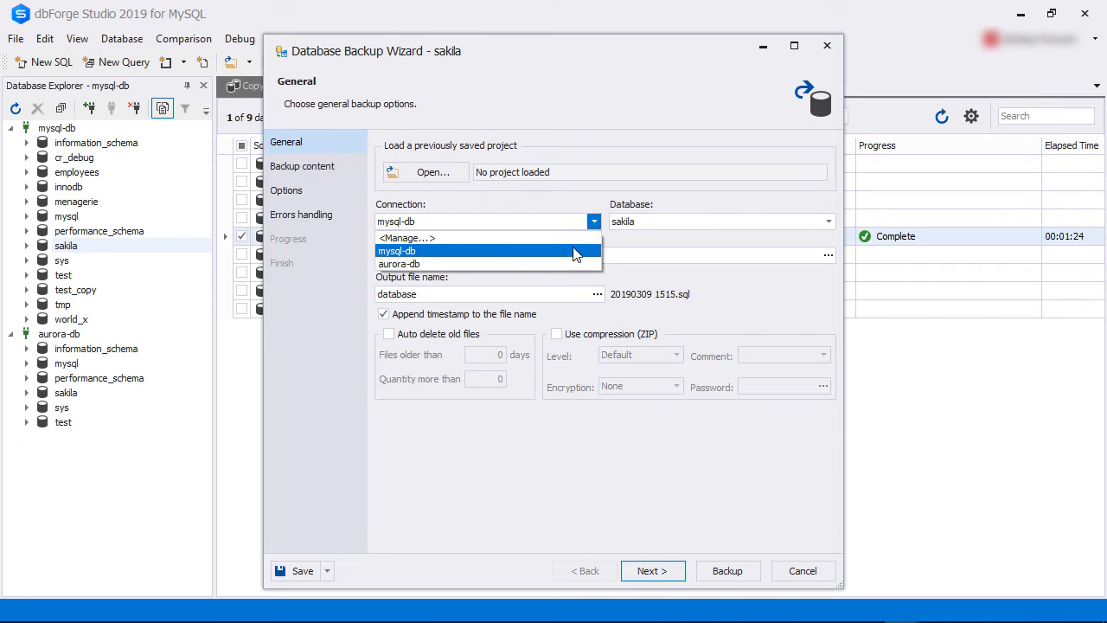
{"action": "left_click", "coordinate": [577, 251]}
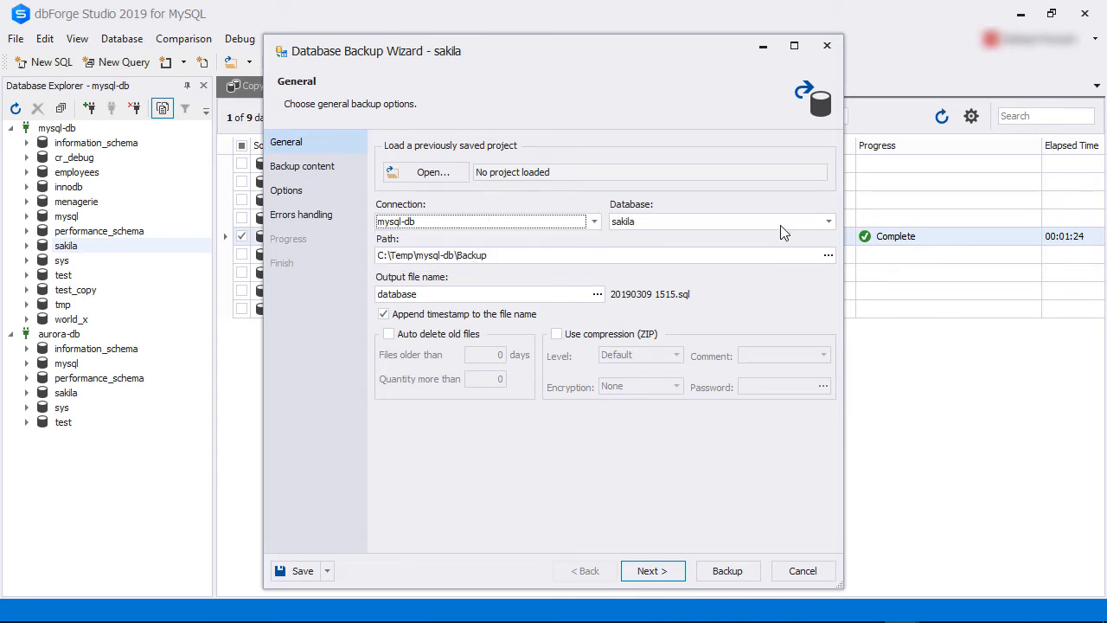
{"action": "left_click", "coordinate": [827, 223]}
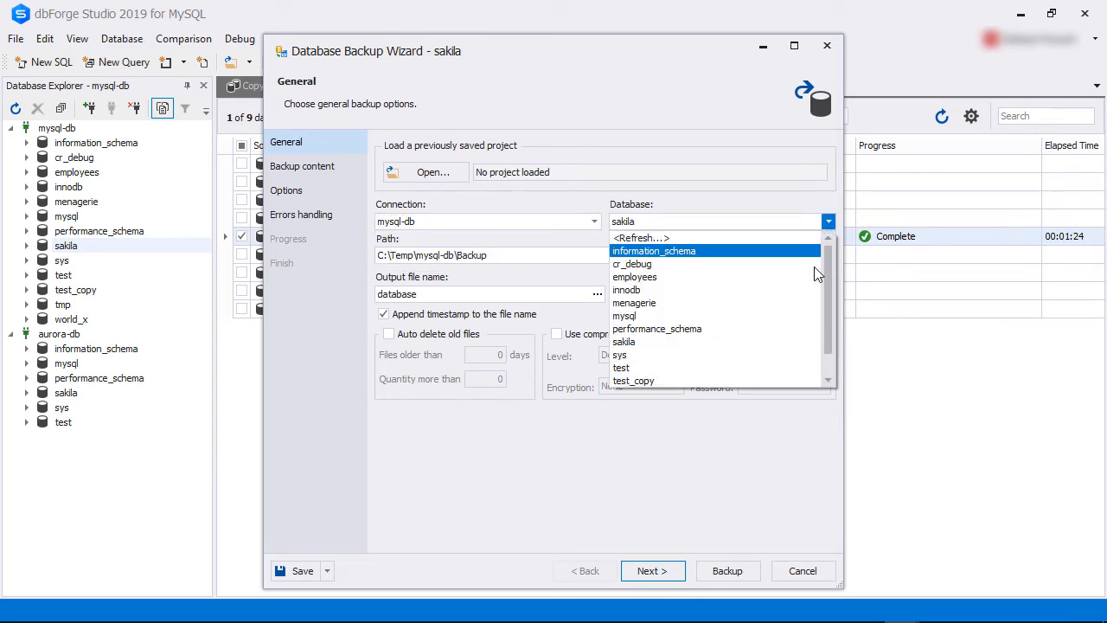
{"action": "left_click", "coordinate": [801, 342]}
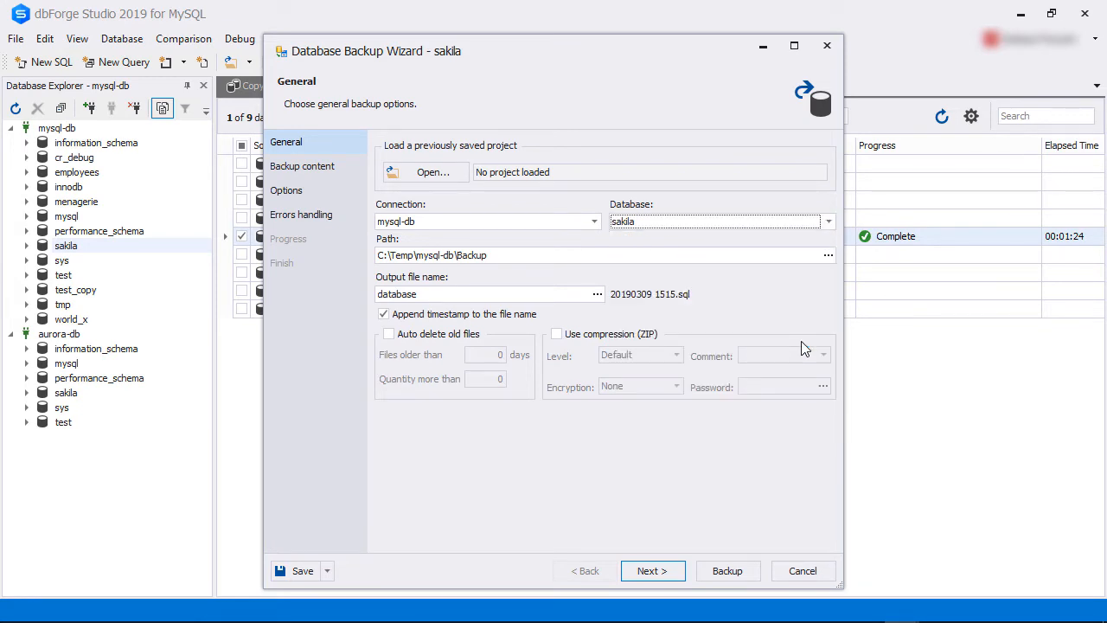
Name the backup output file sakila, keeping the path C:\Temp\mysql-db\Backup.
{"action": "left_click", "coordinate": [430, 256]}
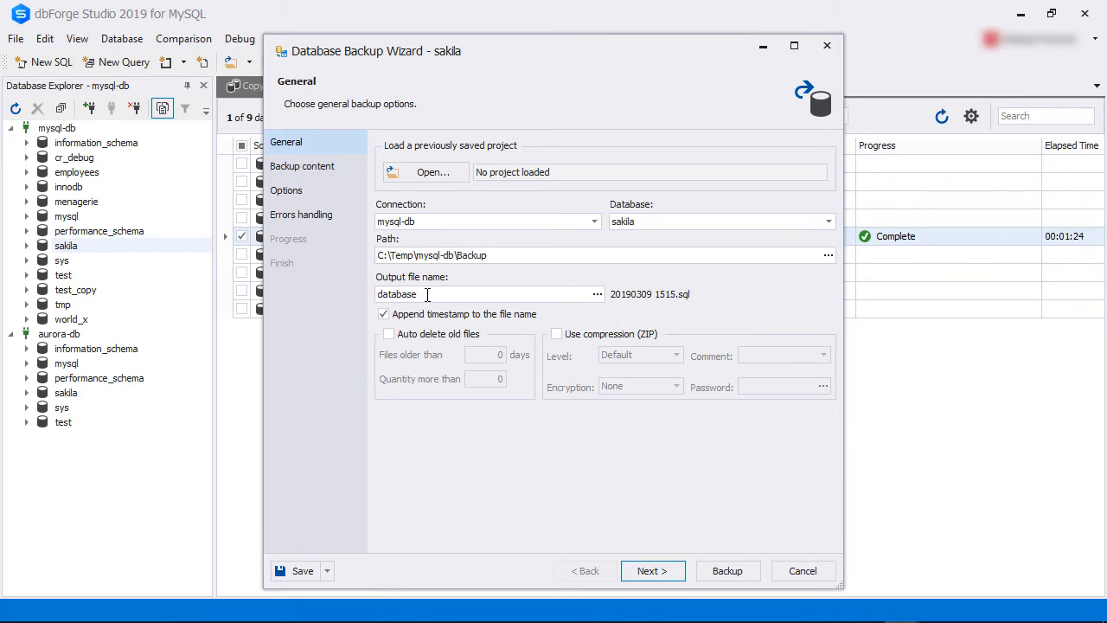
{"action": "left_click_drag", "start_coordinate": [427, 294], "coordinate": [357, 285]}
{"action": "type", "text": "sakila"}
Run the sakila backup with the preset content, options and error handling, and finish the wizard.
{"action": "left_click", "coordinate": [652, 571]}
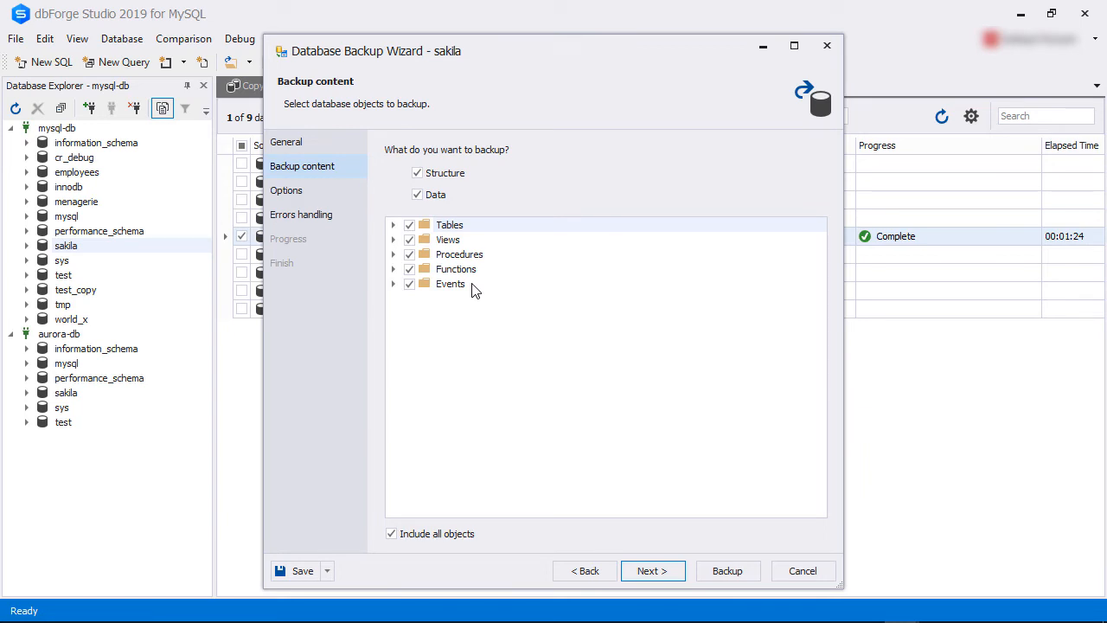
{"action": "left_click", "coordinate": [647, 571]}
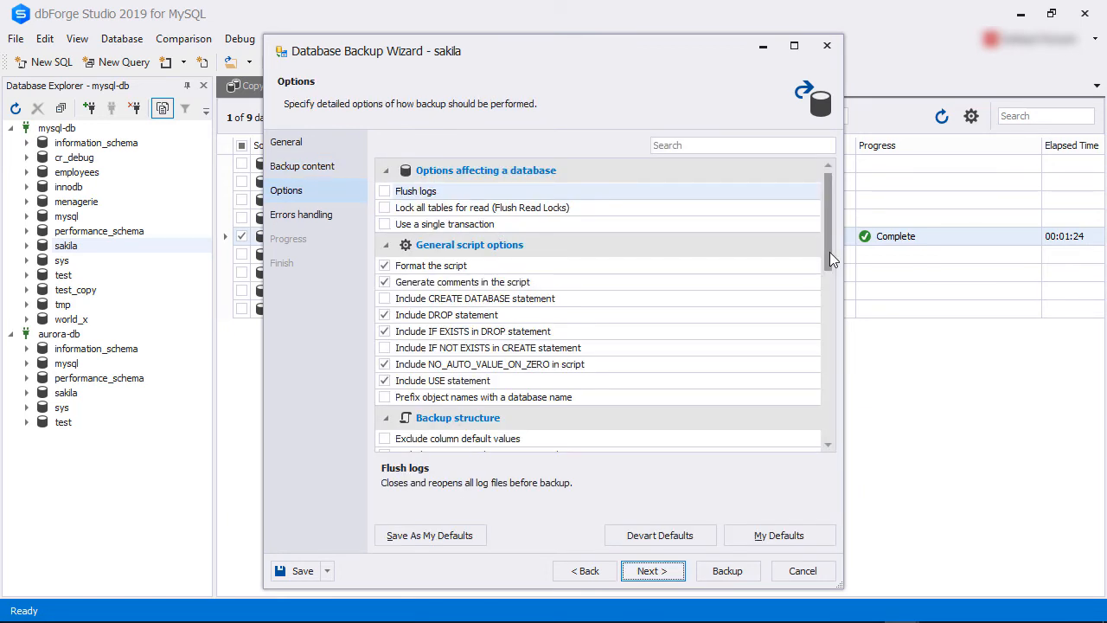
{"action": "left_click_drag", "start_coordinate": [830, 252], "coordinate": [827, 415]}
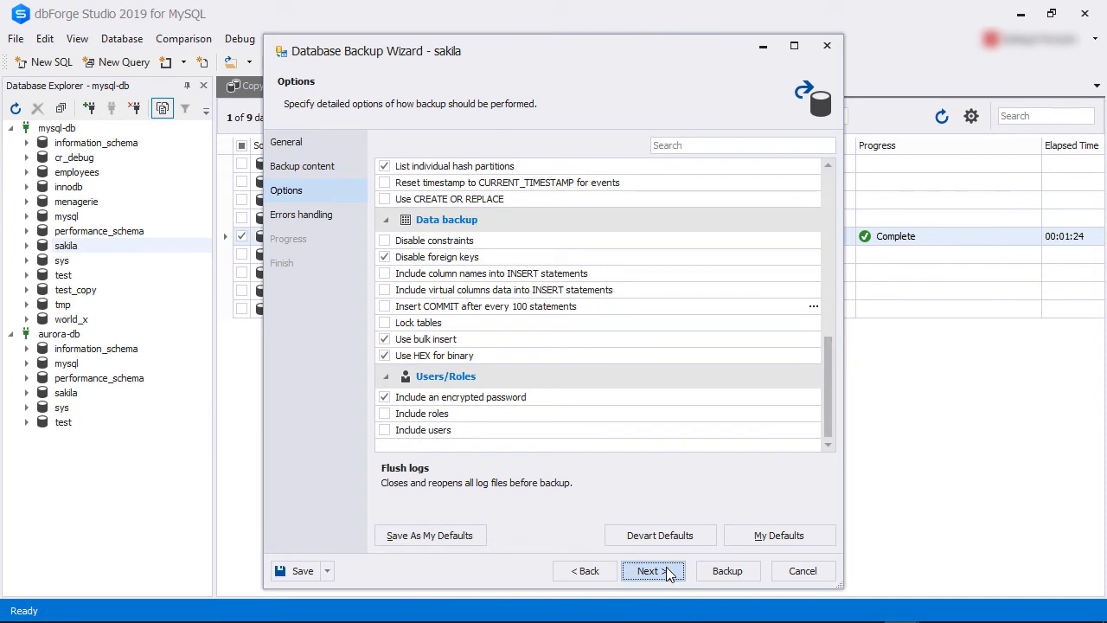
{"action": "left_click", "coordinate": [651, 571]}
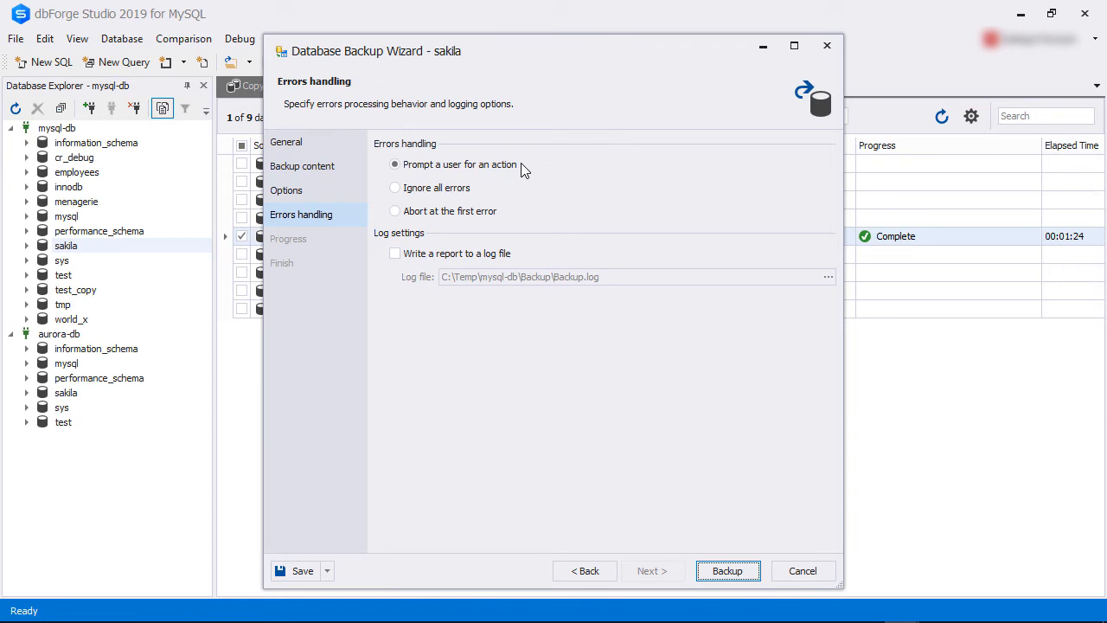
{"action": "left_click", "coordinate": [726, 571]}
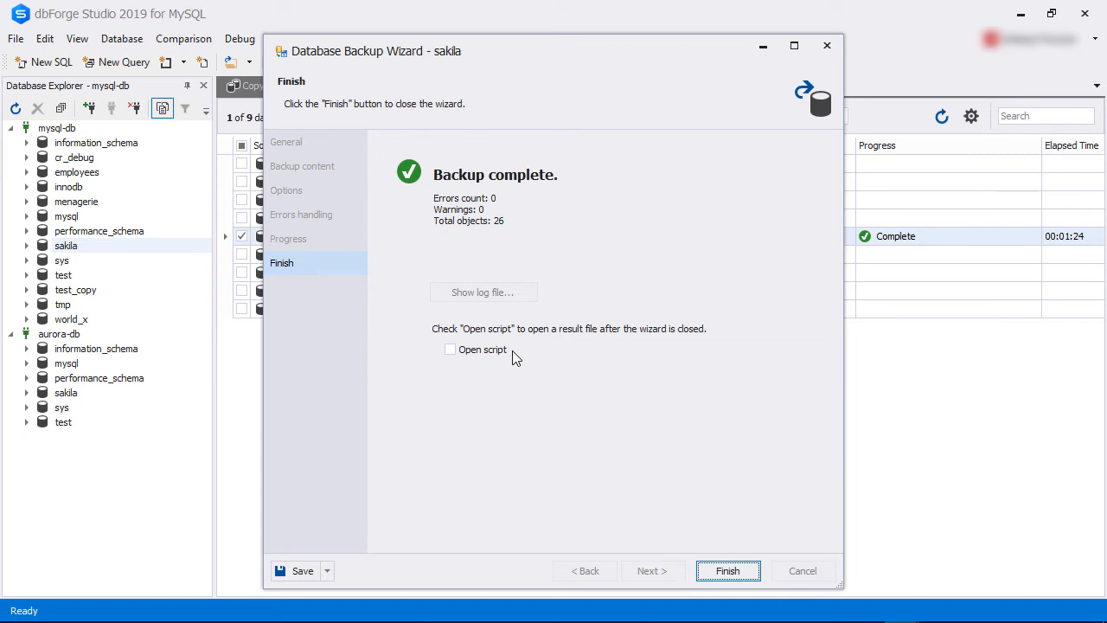
{"action": "left_click", "coordinate": [727, 571]}
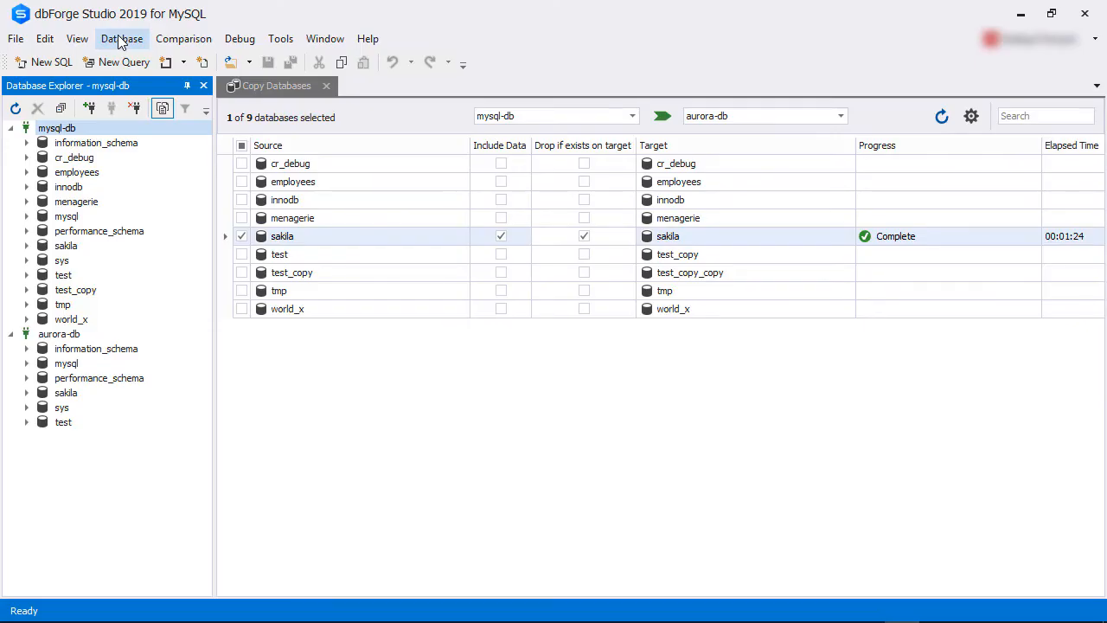
Start a database restore on the aurora-db connection with sakila_restored as the target database.
{"action": "left_click", "coordinate": [119, 38]}
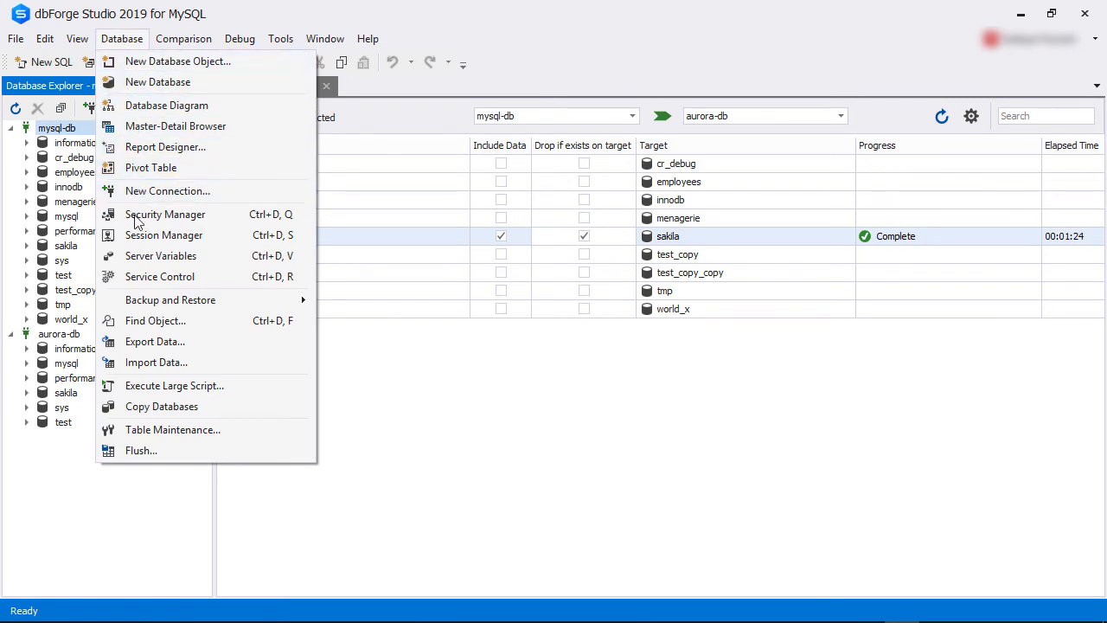
{"action": "mouse_move", "coordinate": [134, 304]}
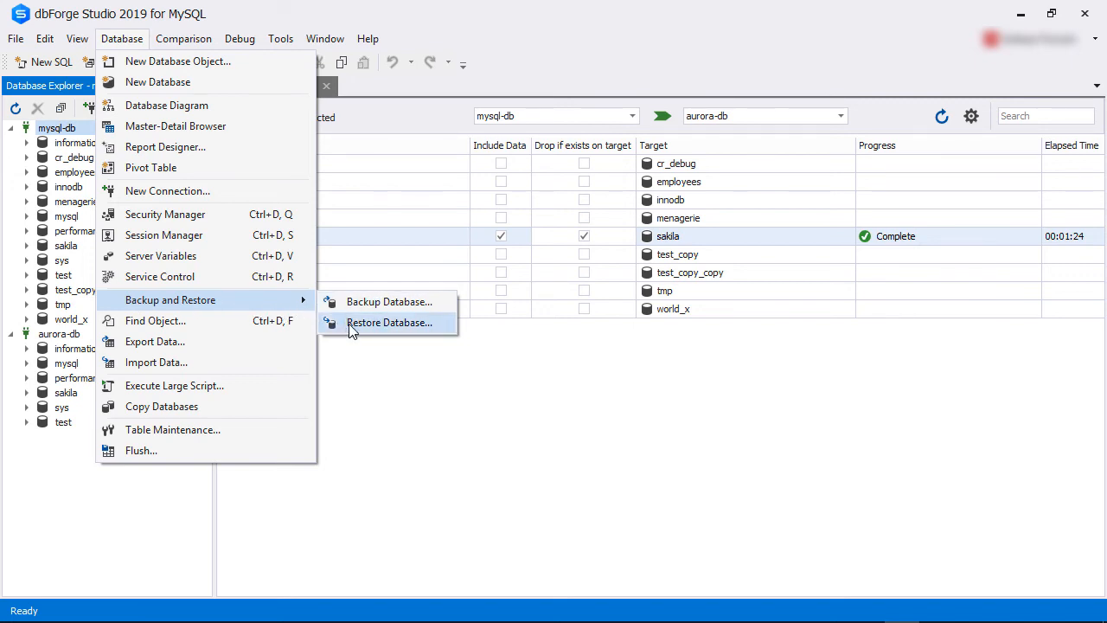
{"action": "left_click", "coordinate": [389, 322]}
{"action": "left_click", "coordinate": [594, 160]}
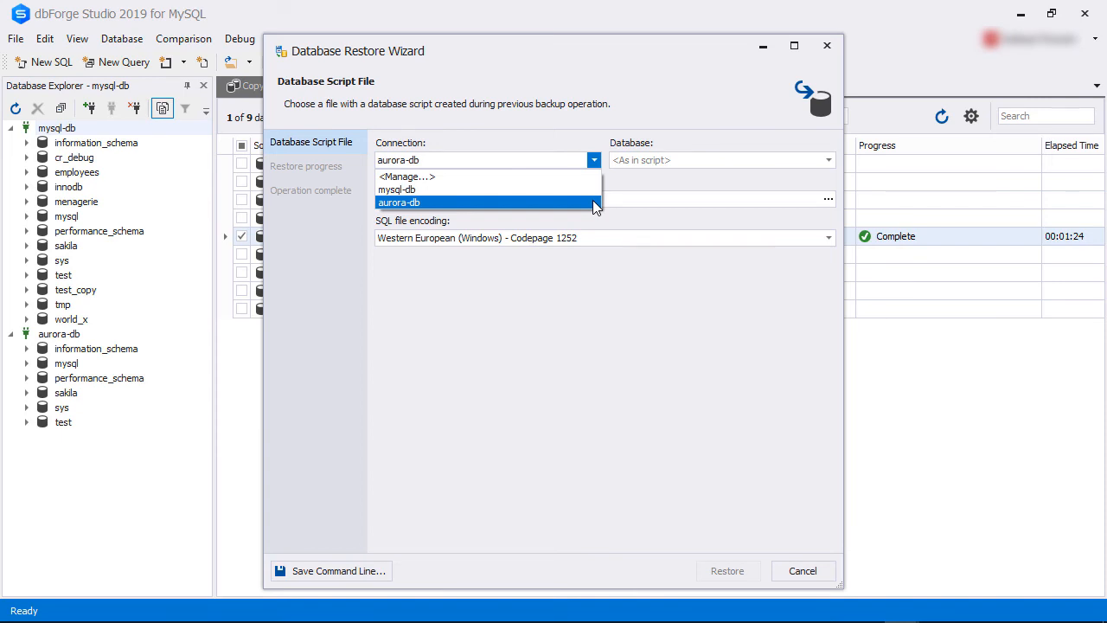
{"action": "left_click", "coordinate": [596, 202]}
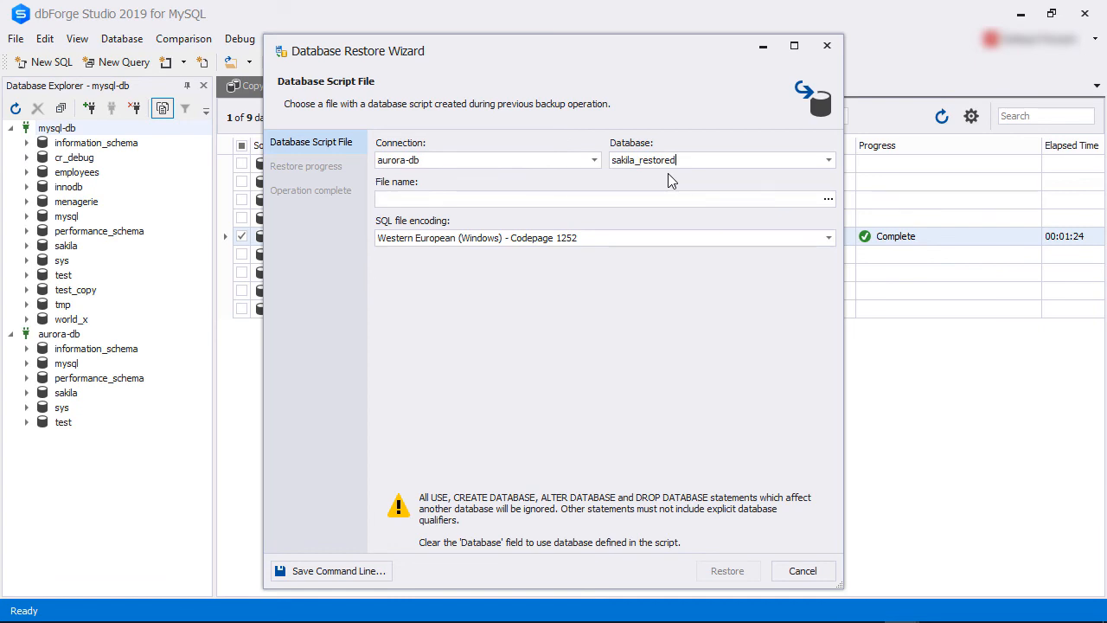
Choose the backup script sakila 20190309 1519.sql from the Backup folder as the file to restore.
{"action": "left_click", "coordinate": [826, 199]}
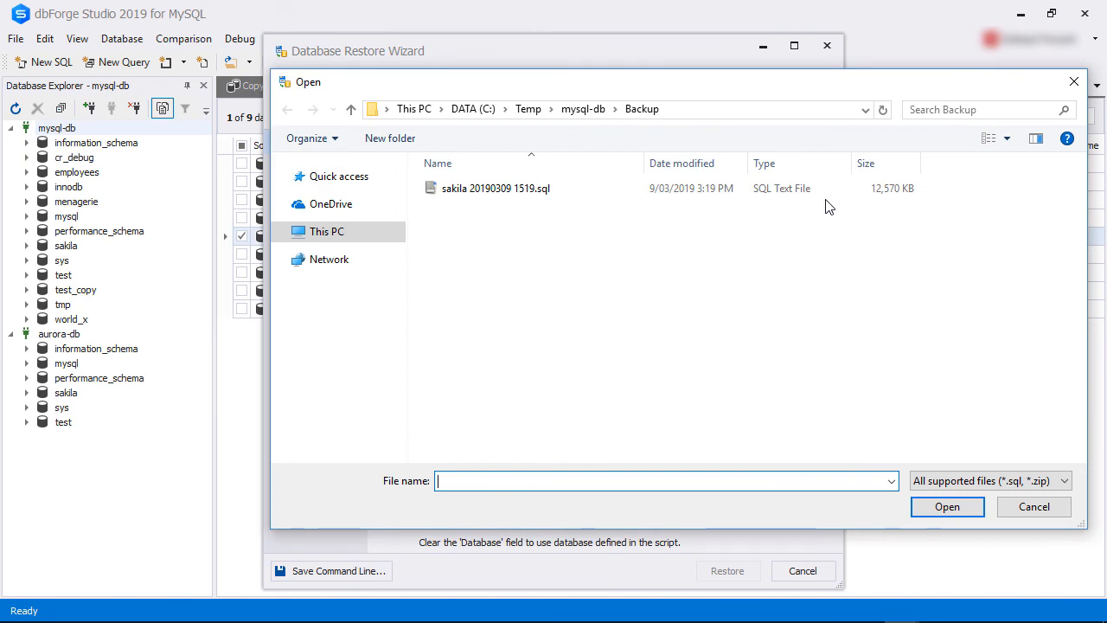
{"action": "left_click", "coordinate": [548, 190]}
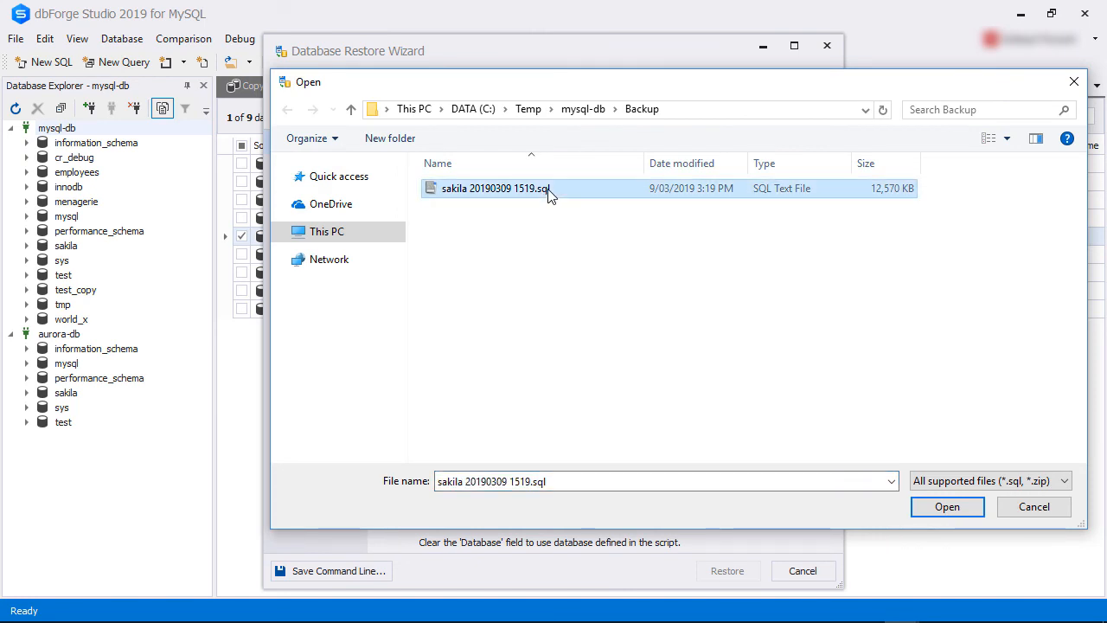
{"action": "left_click", "coordinate": [945, 507]}
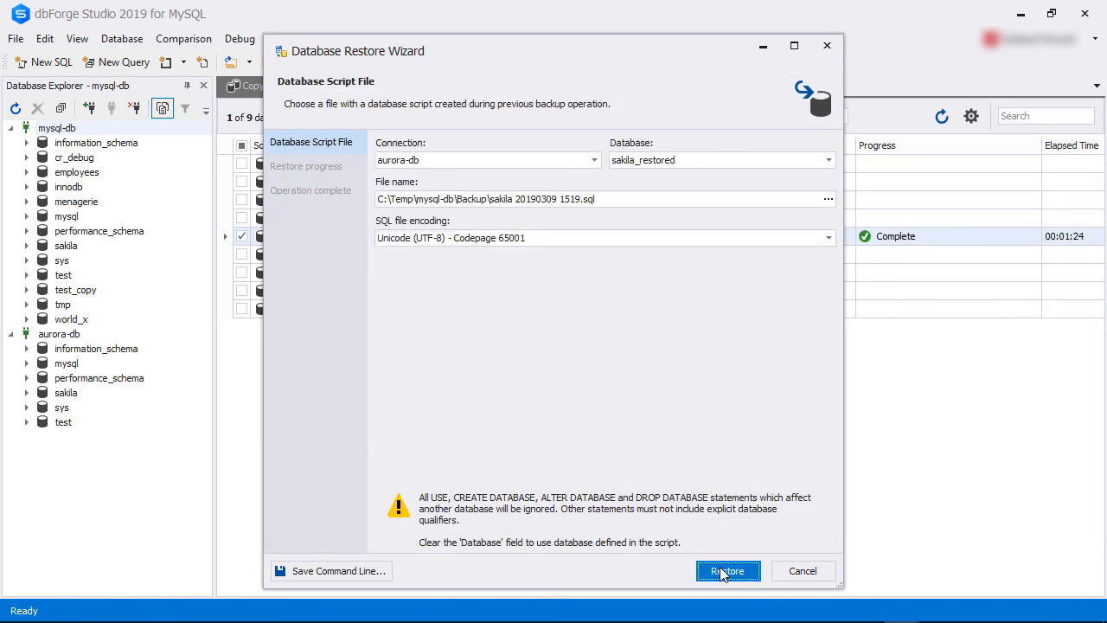
Run the restore, finish the wizard, and select the sakila_restored database under aurora-db.
{"action": "left_click", "coordinate": [727, 570]}
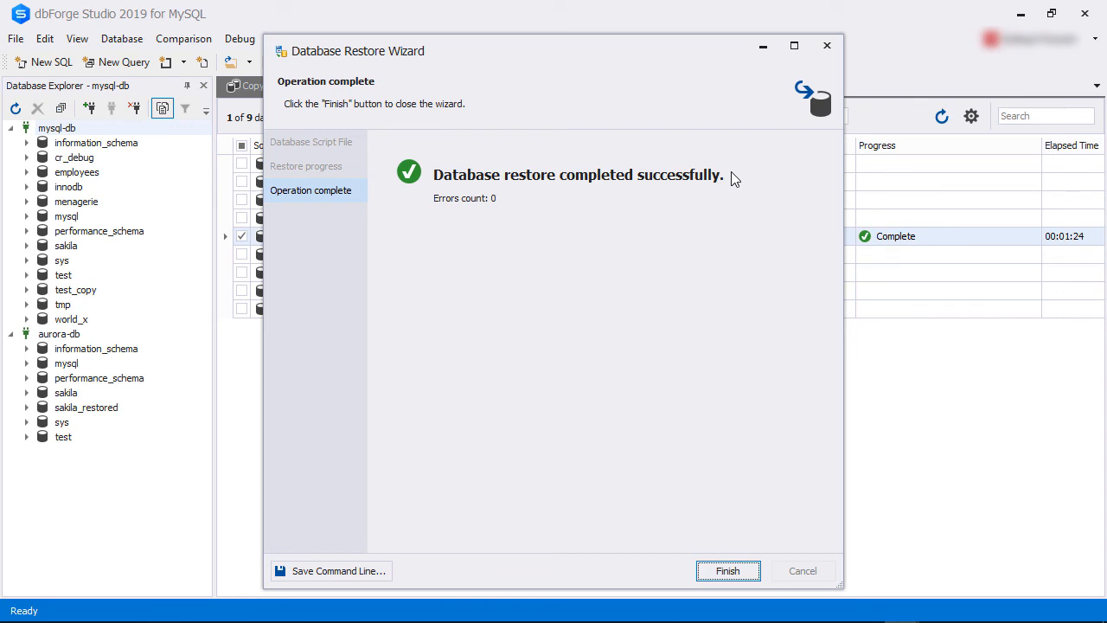
{"action": "left_click", "coordinate": [727, 571]}
{"action": "left_click", "coordinate": [86, 407]}
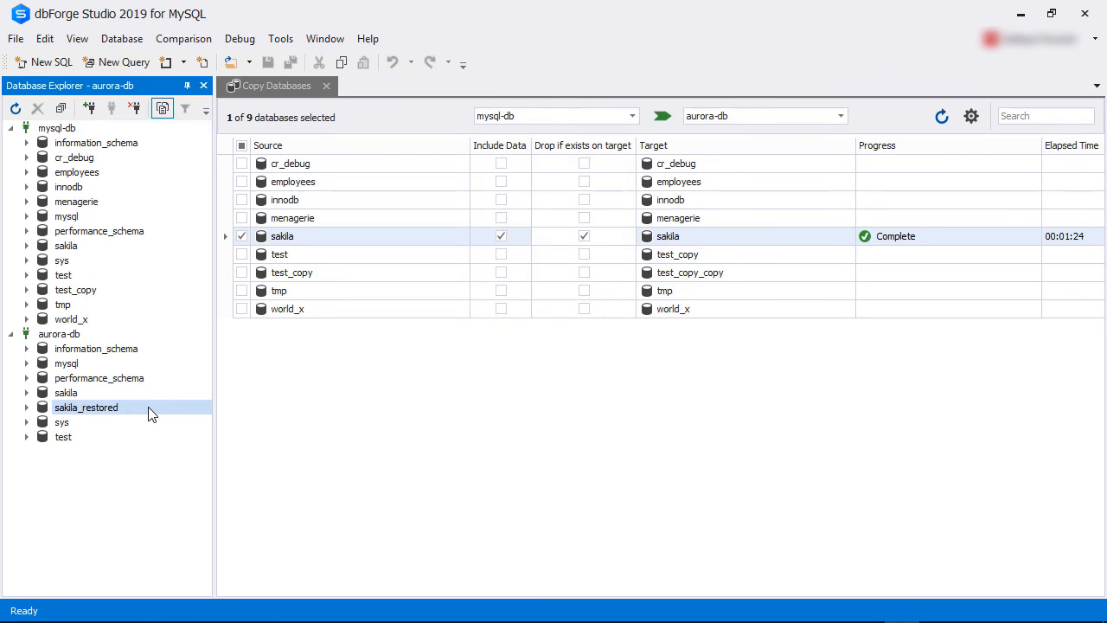